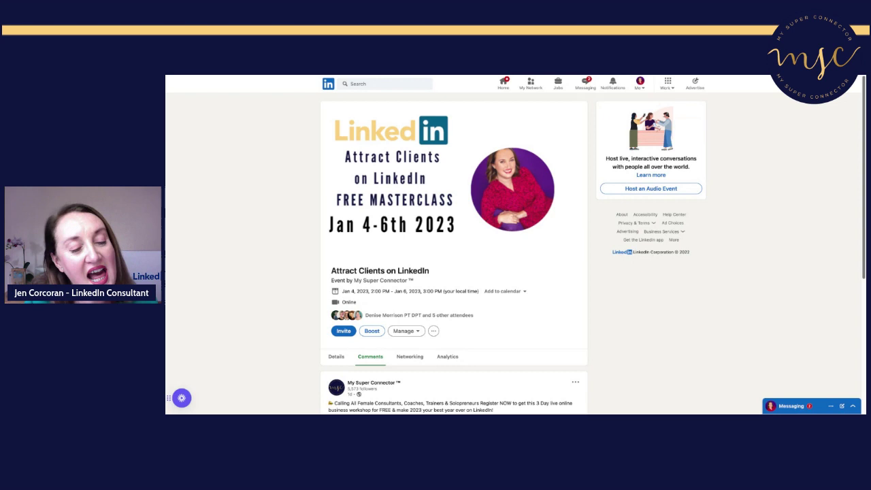
Search connections by name in the Invite dialog and invite the one matching connection
{"action": "scroll", "coordinate": [454, 259], "scroll_direction": "down", "scroll_amount": 3}
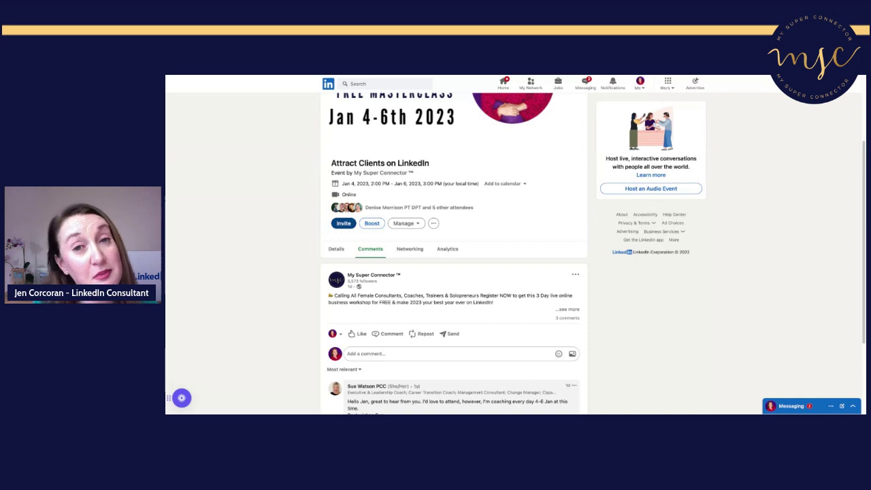
{"action": "left_click", "coordinate": [343, 223]}
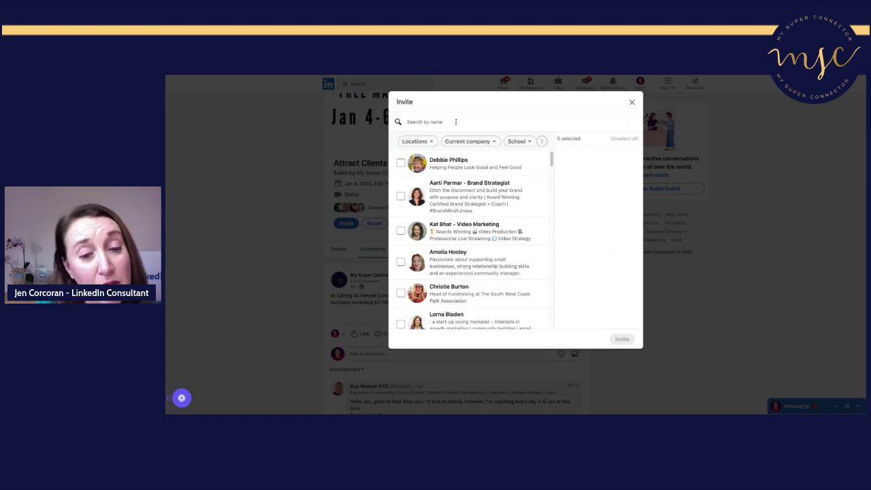
{"action": "left_click", "coordinate": [451, 123]}
{"action": "type", "text": "N"}
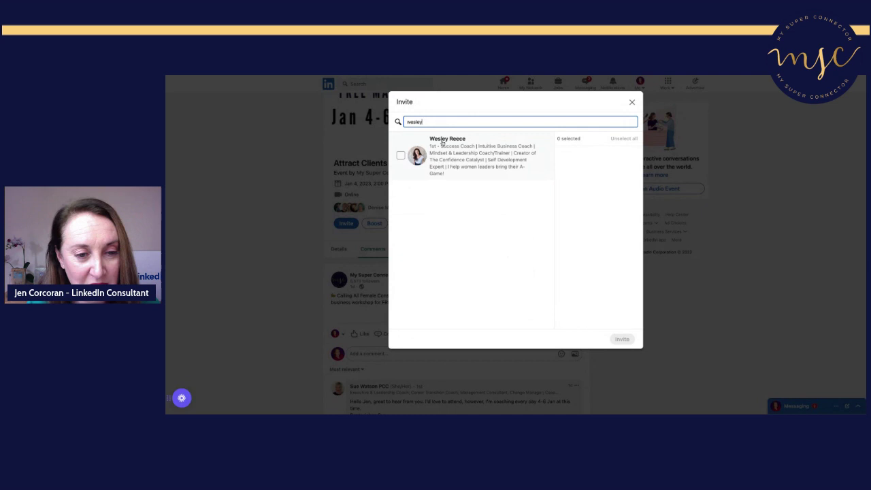
{"action": "left_click", "coordinate": [401, 157]}
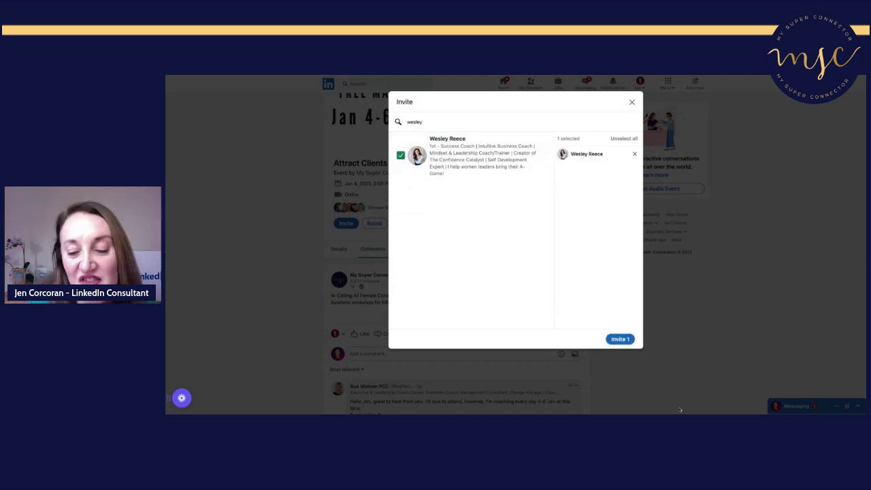
{"action": "left_click", "coordinate": [619, 339]}
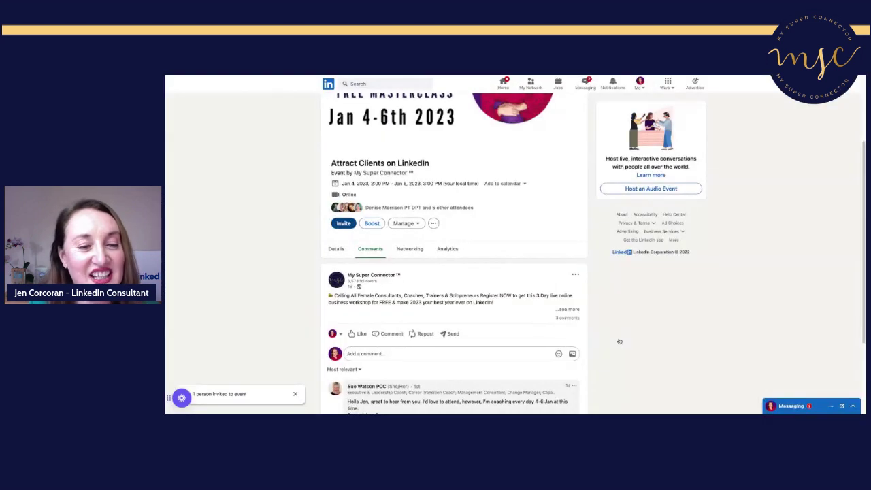
Filter the invite list by the Professional Training & Coaching industry
{"action": "left_click", "coordinate": [341, 226]}
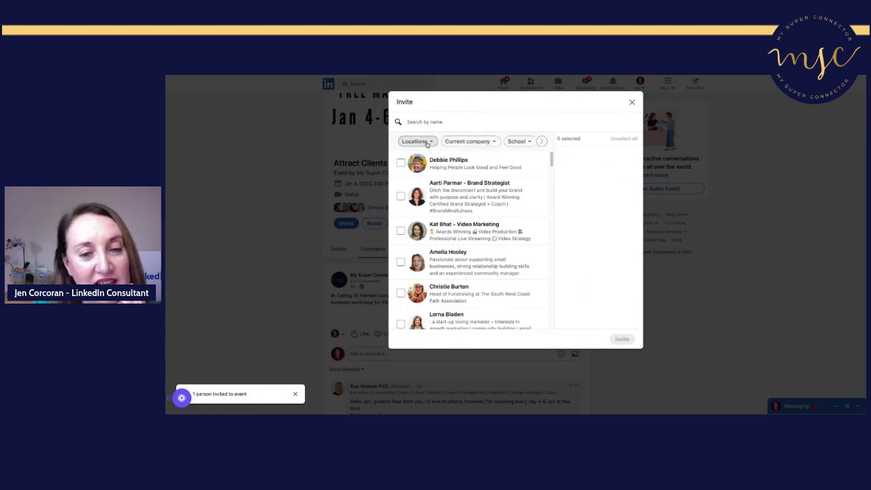
{"action": "left_click", "coordinate": [542, 141]}
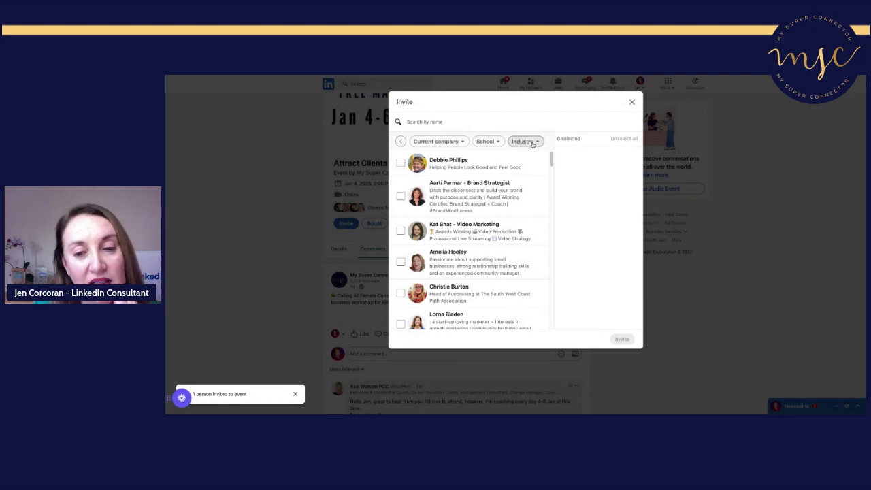
{"action": "left_click", "coordinate": [533, 142]}
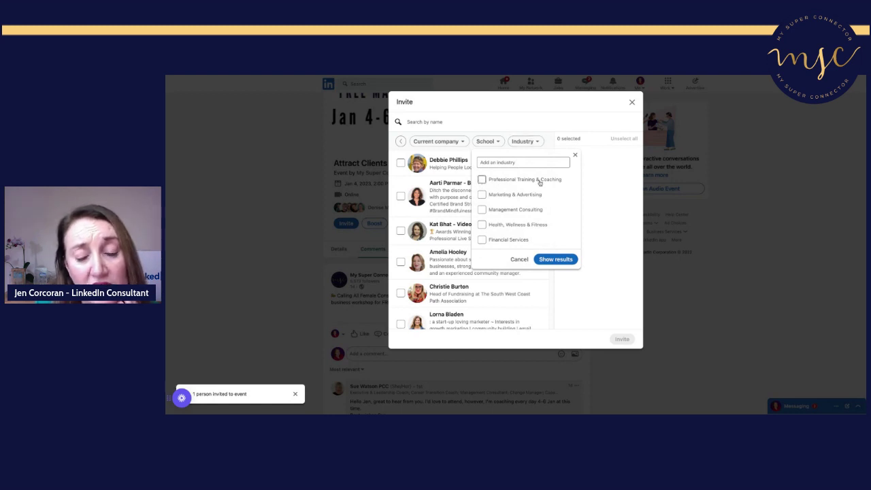
{"action": "left_click", "coordinate": [483, 180]}
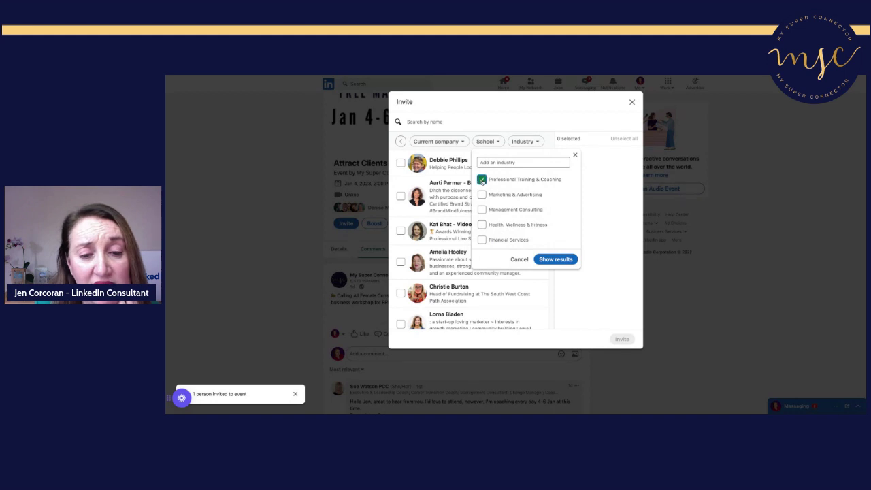
{"action": "left_click", "coordinate": [555, 260]}
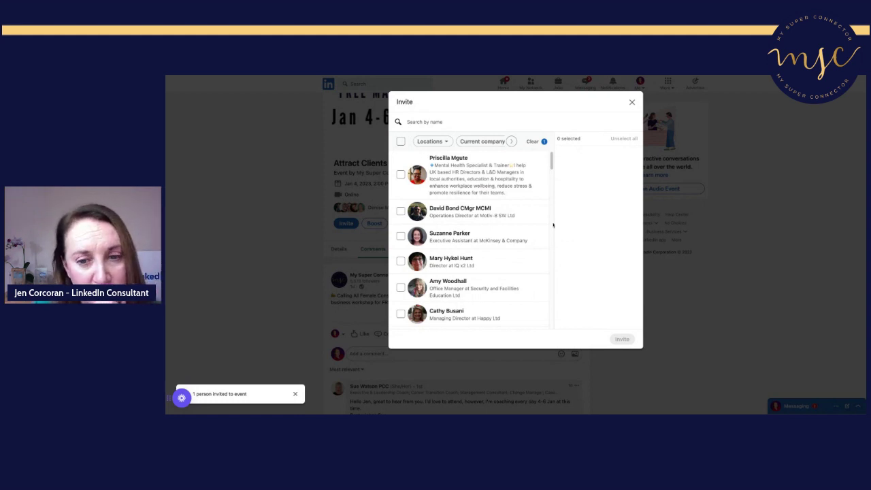
Scroll through the filtered list and tick the first three connections
{"action": "scroll", "coordinate": [552, 164], "scroll_direction": "down", "scroll_amount": 1}
{"action": "scroll", "coordinate": [553, 165], "scroll_direction": "down", "scroll_amount": 2}
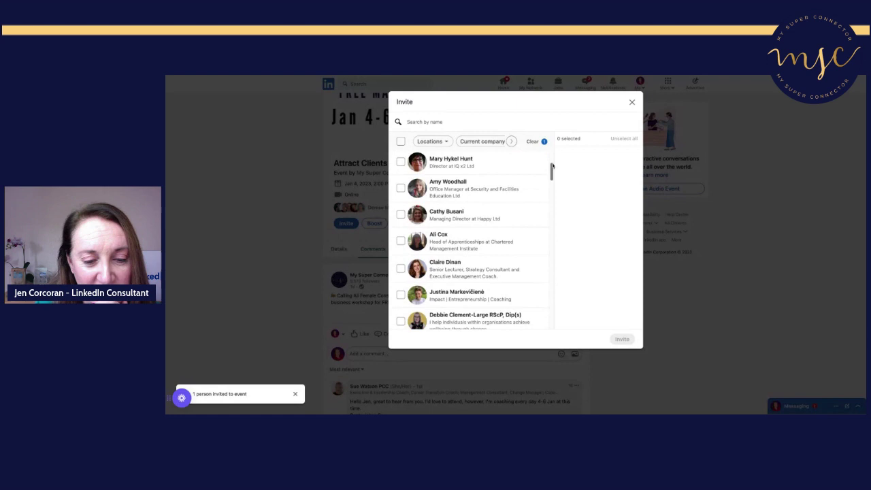
{"action": "scroll", "coordinate": [553, 165], "scroll_direction": "down", "scroll_amount": 1}
{"action": "scroll", "coordinate": [552, 165], "scroll_direction": "up", "scroll_amount": 1}
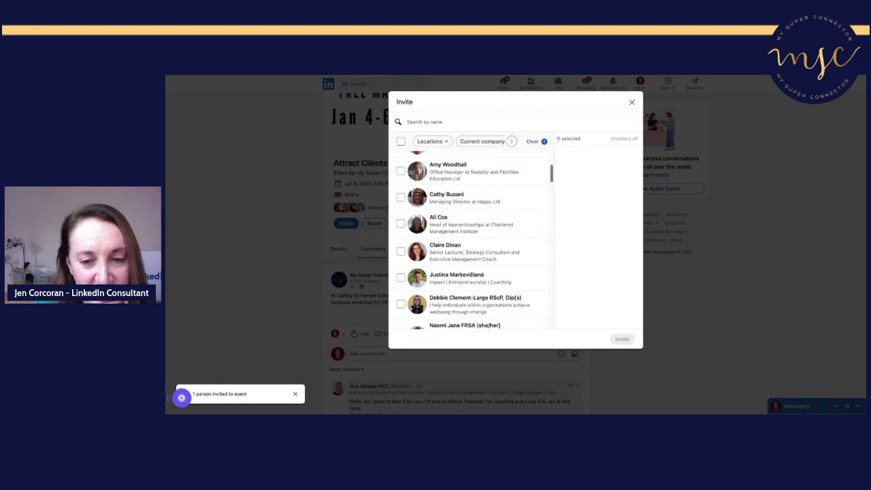
{"action": "scroll", "coordinate": [552, 165], "scroll_direction": "up", "scroll_amount": 3}
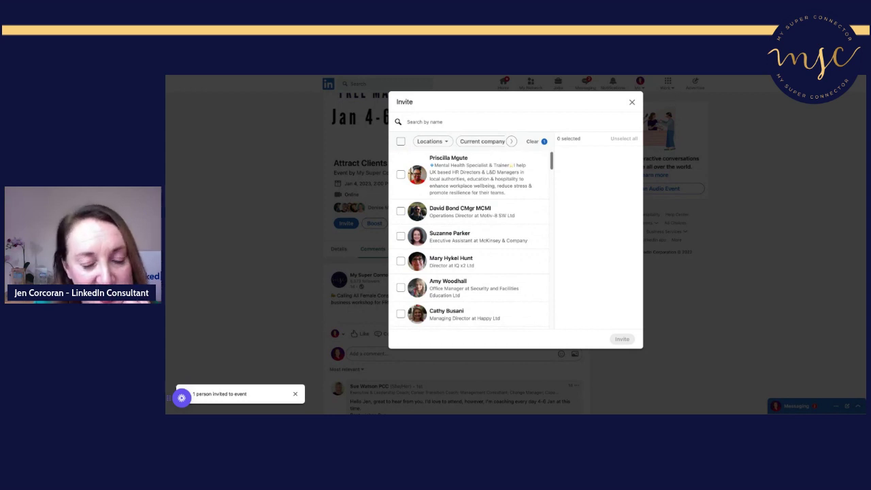
{"action": "left_click", "coordinate": [400, 175]}
{"action": "left_click", "coordinate": [401, 211]}
{"action": "left_click", "coordinate": [401, 236]}
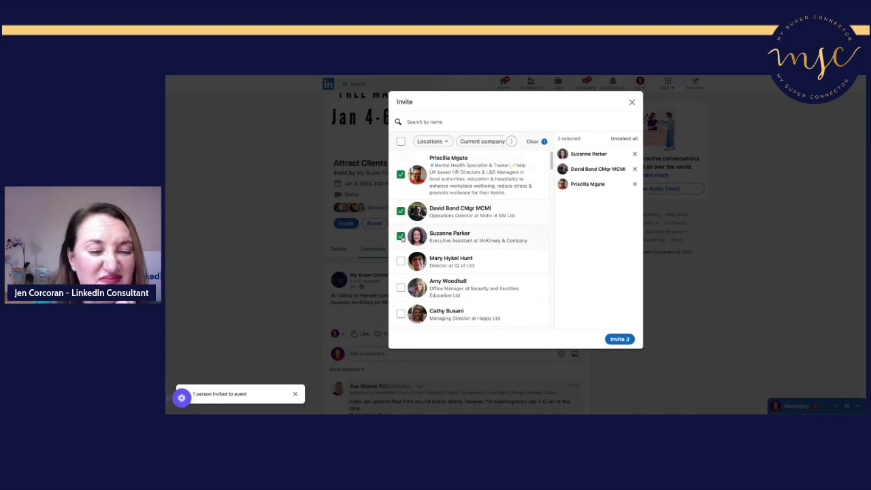
Untick those three connections again so nobody is chosen
{"action": "left_click", "coordinate": [401, 237]}
{"action": "left_click", "coordinate": [401, 211]}
{"action": "left_click", "coordinate": [400, 175]}
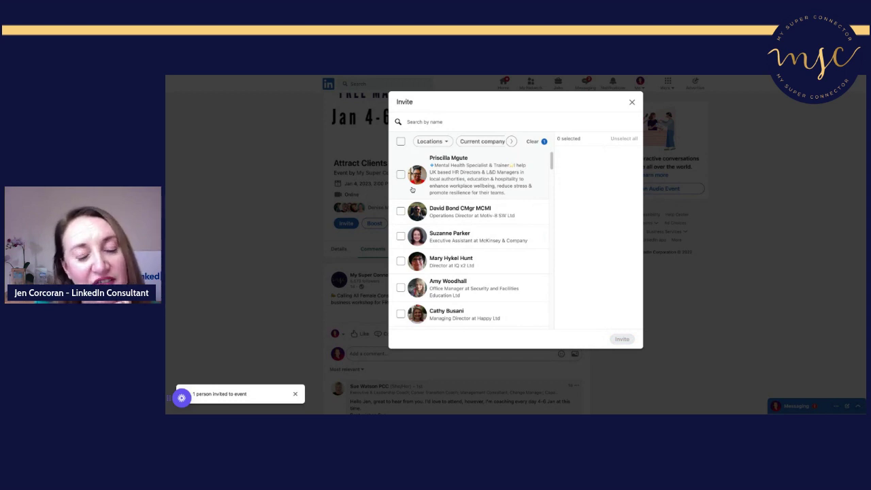
Select all 50 connections in the filtered list and scroll through the selection
{"action": "left_click", "coordinate": [401, 142]}
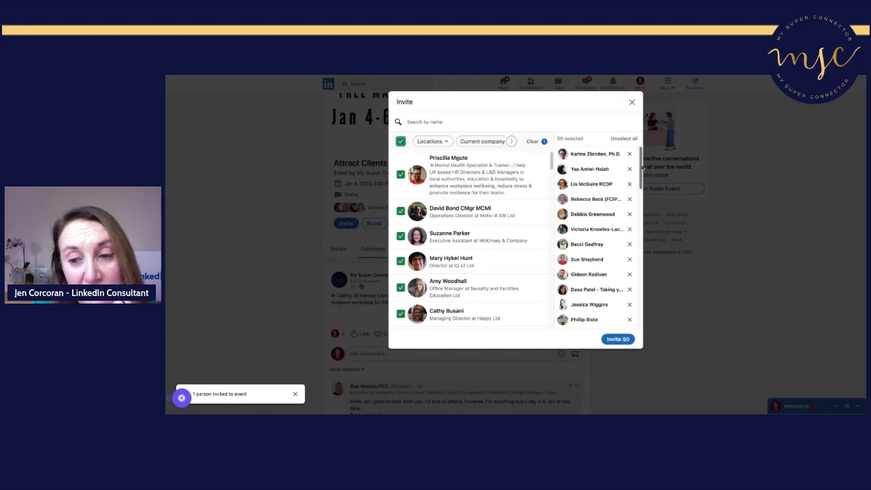
{"action": "scroll", "coordinate": [640, 169], "scroll_direction": "down", "scroll_amount": 2}
{"action": "scroll", "coordinate": [640, 169], "scroll_direction": "down", "scroll_amount": 2}
{"action": "scroll", "coordinate": [640, 169], "scroll_direction": "down", "scroll_amount": 2}
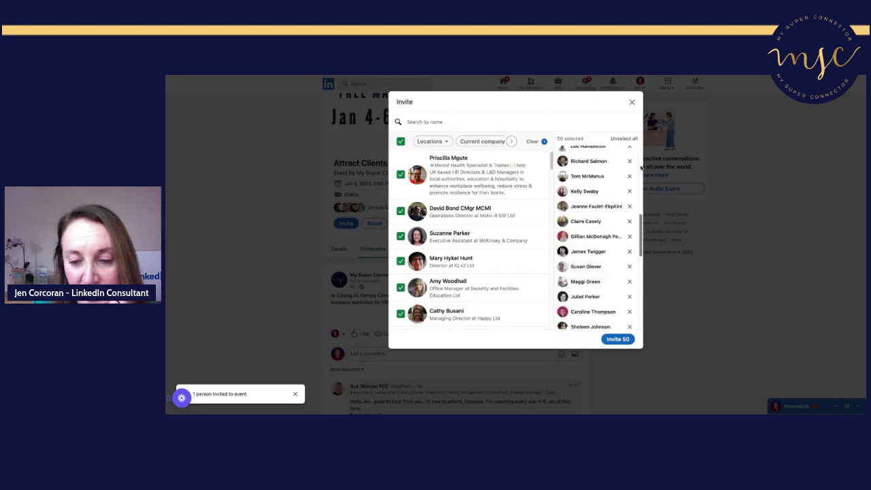
{"action": "scroll", "coordinate": [640, 169], "scroll_direction": "down", "scroll_amount": 2}
{"action": "scroll", "coordinate": [640, 169], "scroll_direction": "down", "scroll_amount": 2}
{"action": "scroll", "coordinate": [596, 238], "scroll_direction": "down", "scroll_amount": 2}
{"action": "scroll", "coordinate": [596, 238], "scroll_direction": "down", "scroll_amount": 2}
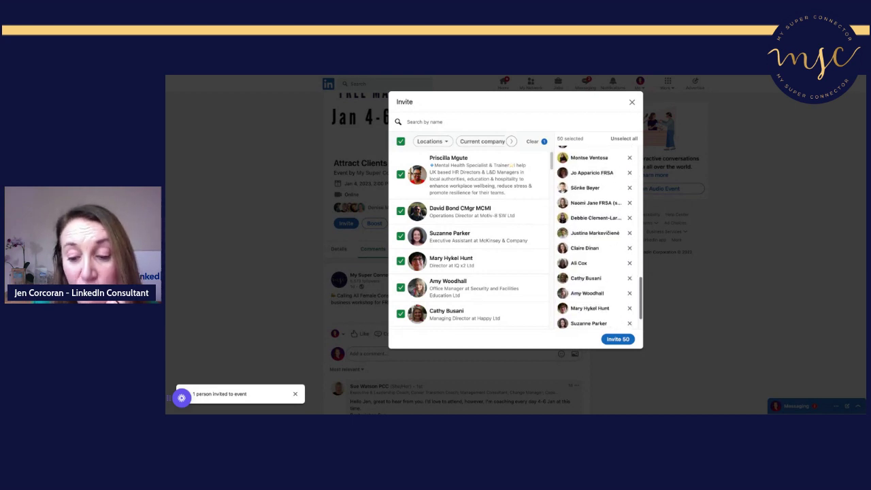
{"action": "scroll", "coordinate": [596, 238], "scroll_direction": "down", "scroll_amount": 2}
{"action": "scroll", "coordinate": [596, 238], "scroll_direction": "up", "scroll_amount": 10}
{"action": "scroll", "coordinate": [595, 238], "scroll_direction": "up", "scroll_amount": 5}
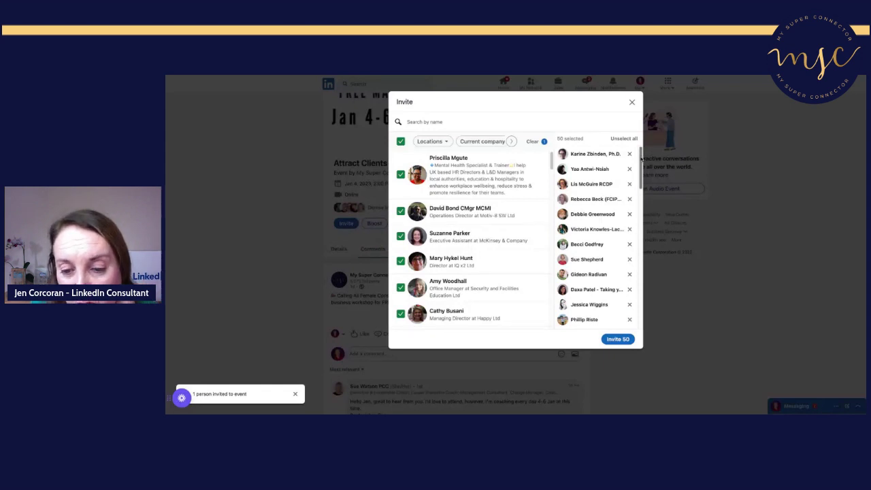
{"action": "scroll", "coordinate": [638, 177], "scroll_direction": "down", "scroll_amount": 4}
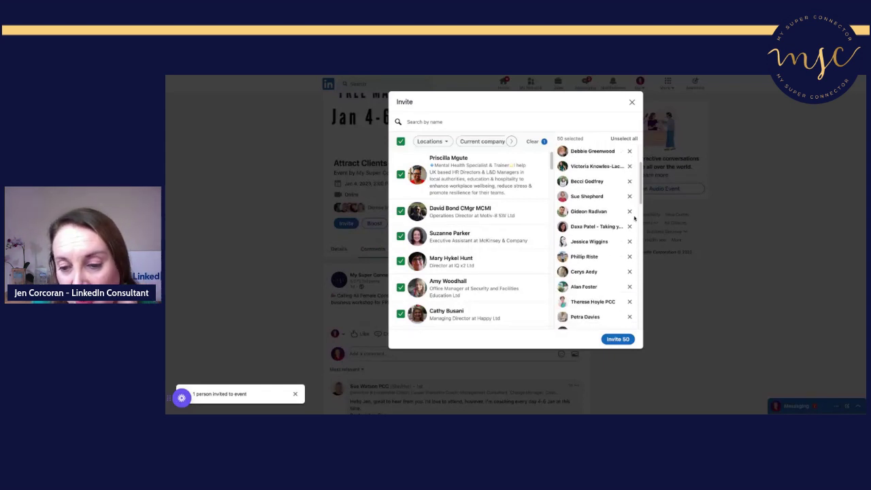
Remove five connections from the selection, including the Motiv-8 operations director
{"action": "left_click", "coordinate": [629, 211]}
{"action": "scroll", "coordinate": [640, 198], "scroll_direction": "down", "scroll_amount": 3}
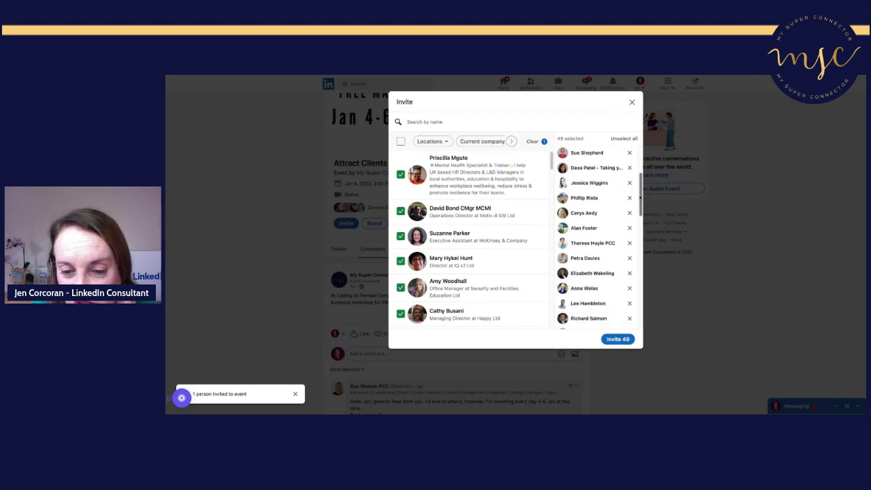
{"action": "scroll", "coordinate": [640, 208], "scroll_direction": "down", "scroll_amount": 2}
{"action": "scroll", "coordinate": [640, 217], "scroll_direction": "down", "scroll_amount": 1}
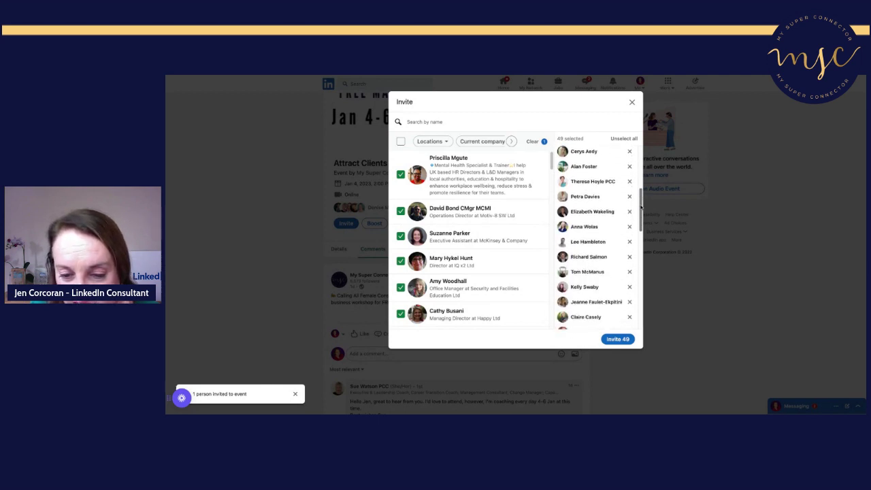
{"action": "scroll", "coordinate": [638, 232], "scroll_direction": "down", "scroll_amount": 1}
{"action": "left_click", "coordinate": [630, 225]}
{"action": "scroll", "coordinate": [633, 224], "scroll_direction": "down", "scroll_amount": 2}
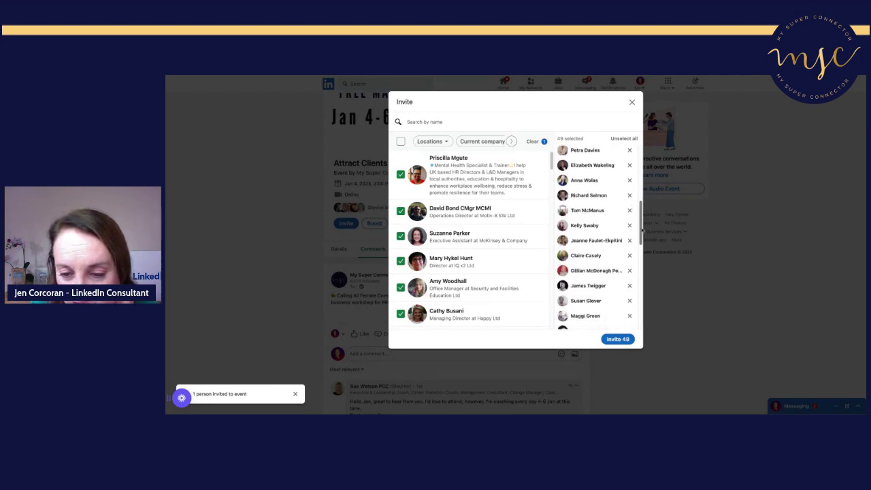
{"action": "left_click", "coordinate": [630, 211]}
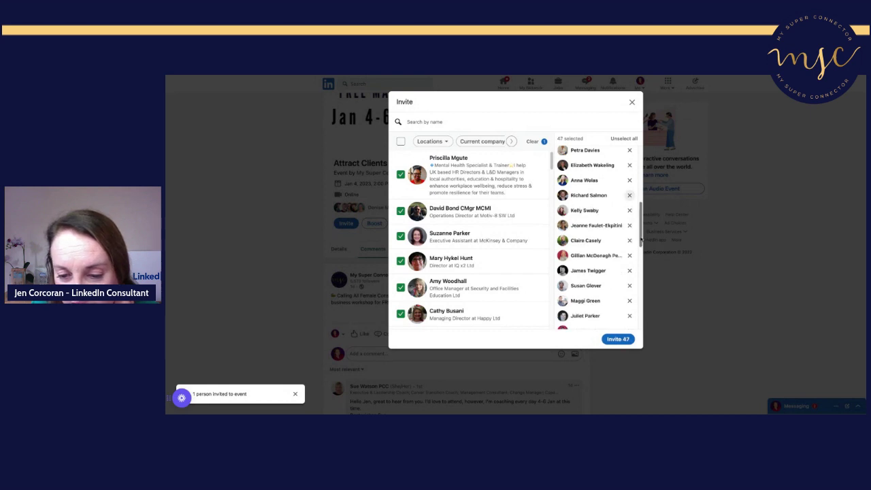
{"action": "scroll", "coordinate": [640, 238], "scroll_direction": "down", "scroll_amount": 2}
{"action": "left_click", "coordinate": [629, 224]}
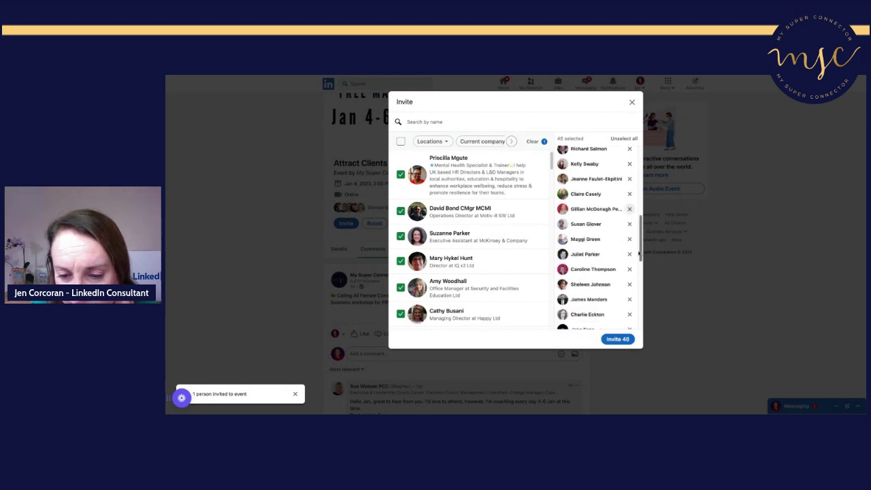
{"action": "left_click_drag", "start_coordinate": [639, 253], "coordinate": [644, 331]}
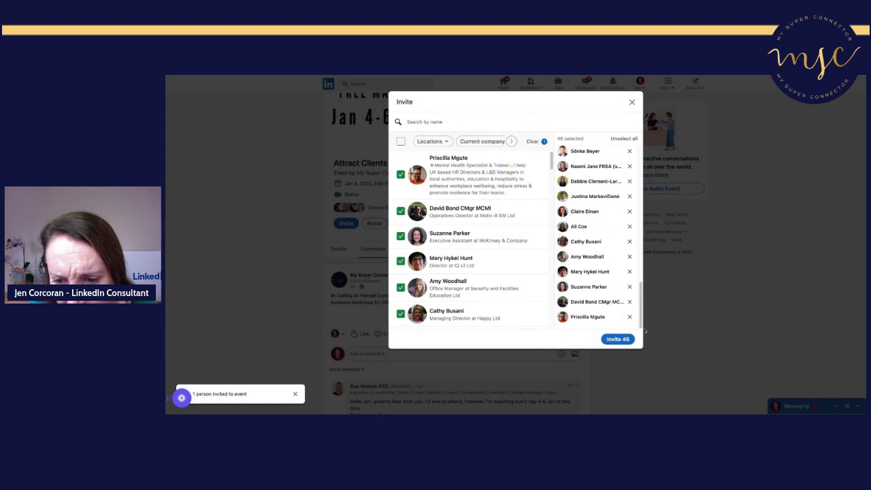
{"action": "left_click", "coordinate": [630, 301]}
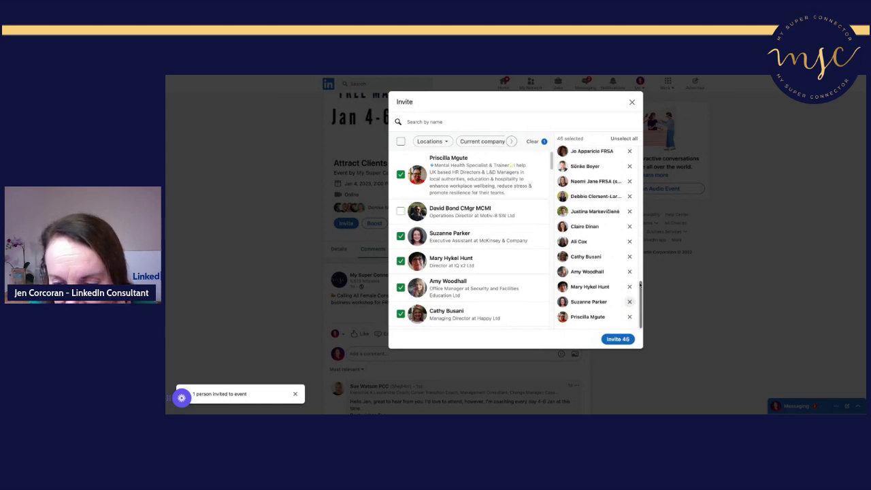
Remove five more connections so exactly 40 remain selected
{"action": "scroll", "coordinate": [640, 279], "scroll_direction": "up", "scroll_amount": 3}
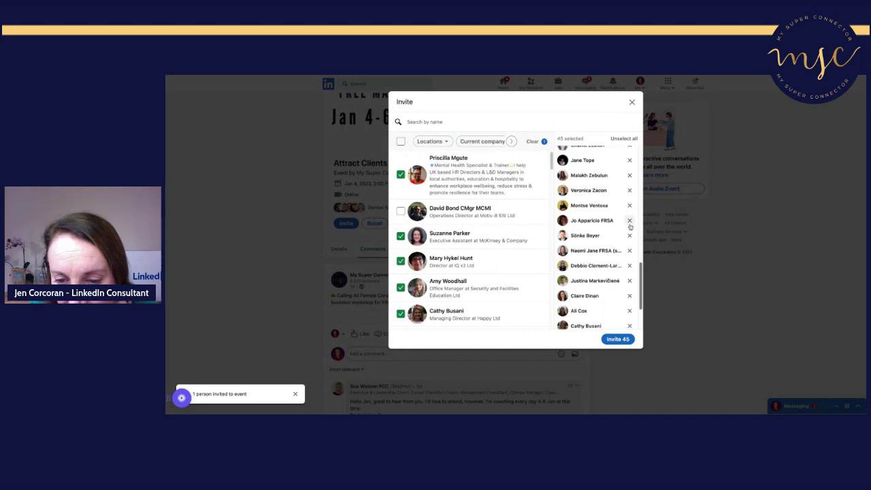
{"action": "left_click", "coordinate": [630, 234]}
{"action": "scroll", "coordinate": [640, 286], "scroll_direction": "down", "scroll_amount": 2}
{"action": "scroll", "coordinate": [640, 288], "scroll_direction": "up", "scroll_amount": 2}
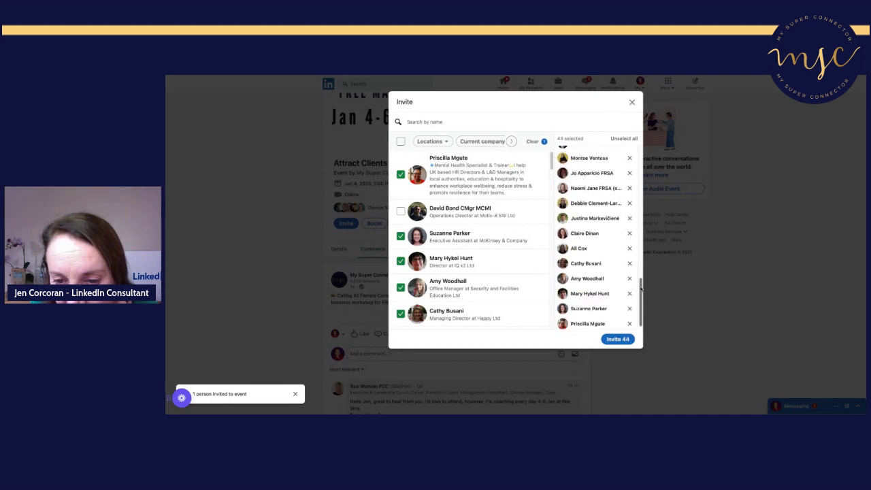
{"action": "scroll", "coordinate": [640, 289], "scroll_direction": "up", "scroll_amount": 2}
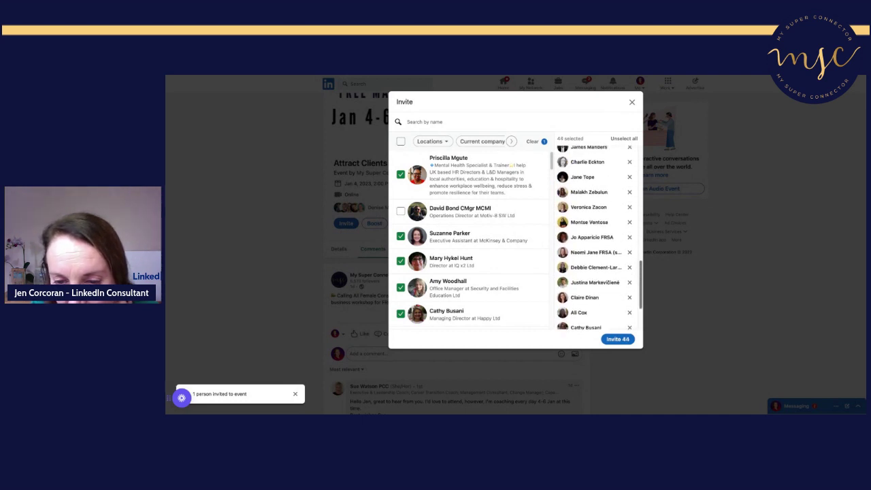
{"action": "scroll", "coordinate": [640, 288], "scroll_direction": "up", "scroll_amount": 1}
{"action": "scroll", "coordinate": [640, 288], "scroll_direction": "up", "scroll_amount": 1}
{"action": "scroll", "coordinate": [641, 289], "scroll_direction": "up", "scroll_amount": 2}
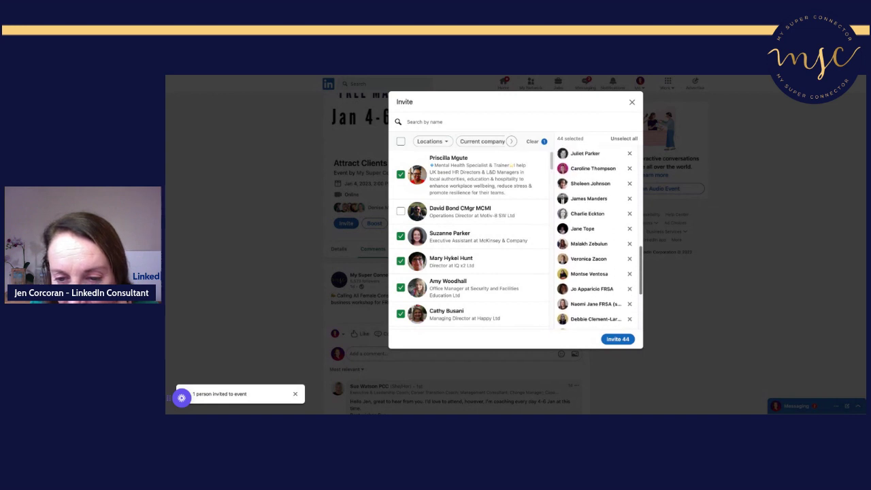
{"action": "scroll", "coordinate": [640, 289], "scroll_direction": "up", "scroll_amount": 1}
{"action": "scroll", "coordinate": [641, 289], "scroll_direction": "up", "scroll_amount": 1}
{"action": "left_click", "coordinate": [630, 244]}
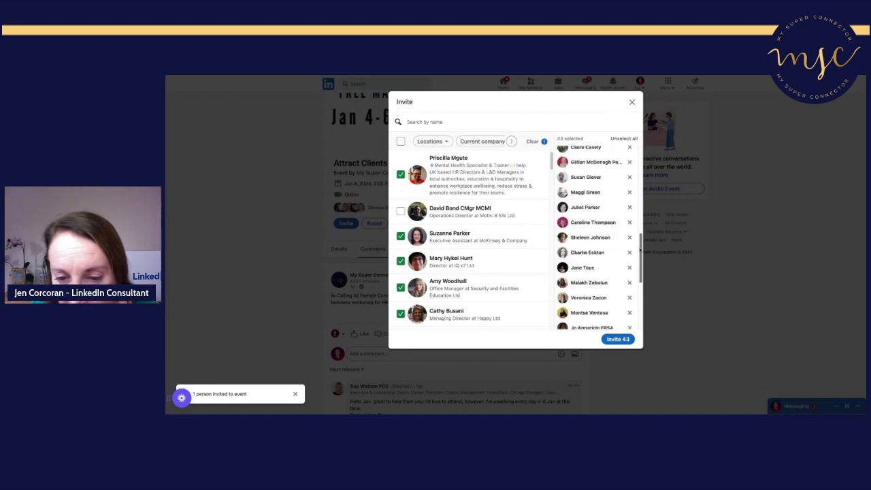
{"action": "scroll", "coordinate": [640, 255], "scroll_direction": "up", "scroll_amount": 2}
{"action": "scroll", "coordinate": [640, 255], "scroll_direction": "up", "scroll_amount": 2}
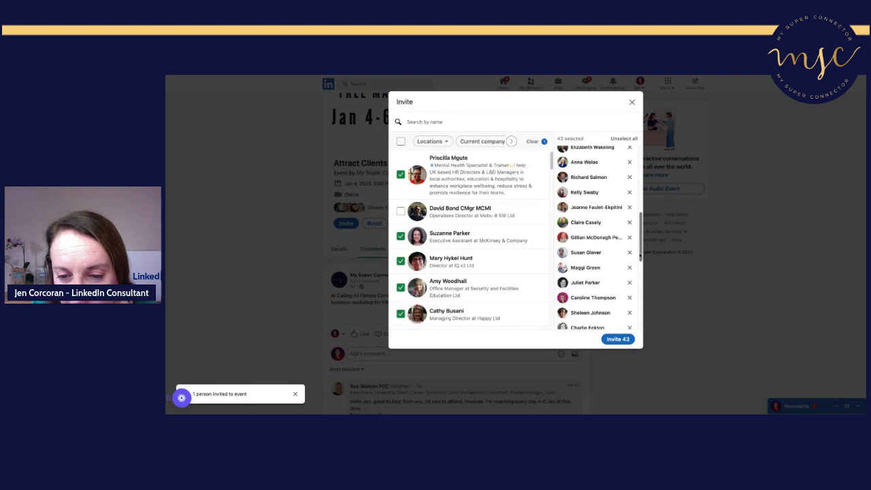
{"action": "scroll", "coordinate": [639, 255], "scroll_direction": "up", "scroll_amount": 2}
{"action": "scroll", "coordinate": [633, 227], "scroll_direction": "up", "scroll_amount": 1}
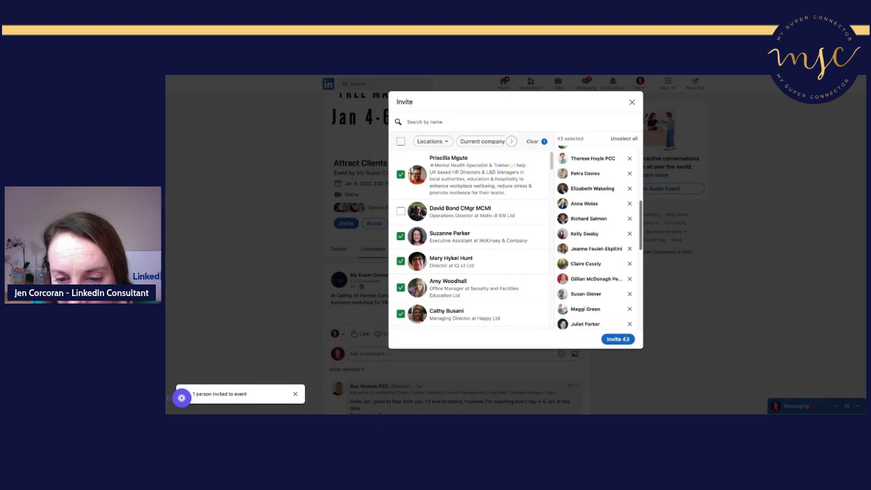
{"action": "scroll", "coordinate": [633, 227], "scroll_direction": "up", "scroll_amount": 1}
{"action": "left_click", "coordinate": [630, 224]}
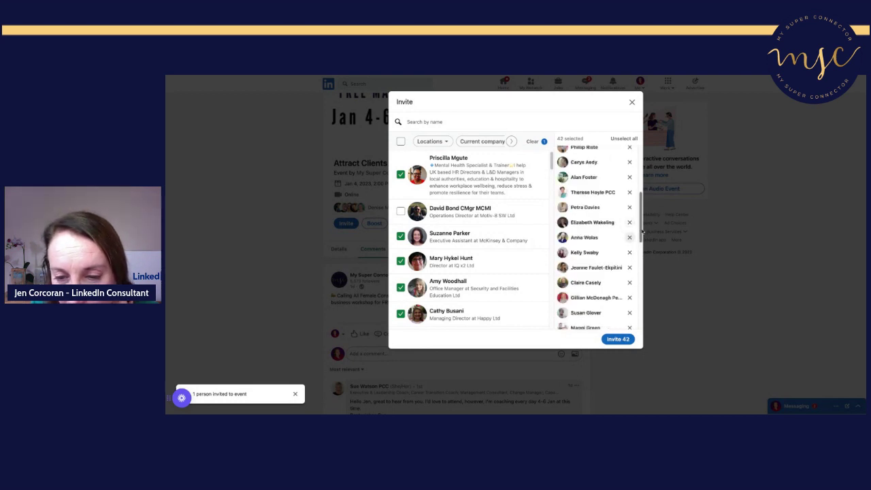
{"action": "scroll", "coordinate": [637, 228], "scroll_direction": "up", "scroll_amount": 1}
{"action": "scroll", "coordinate": [638, 228], "scroll_direction": "up", "scroll_amount": 1}
{"action": "scroll", "coordinate": [638, 228], "scroll_direction": "up", "scroll_amount": 1}
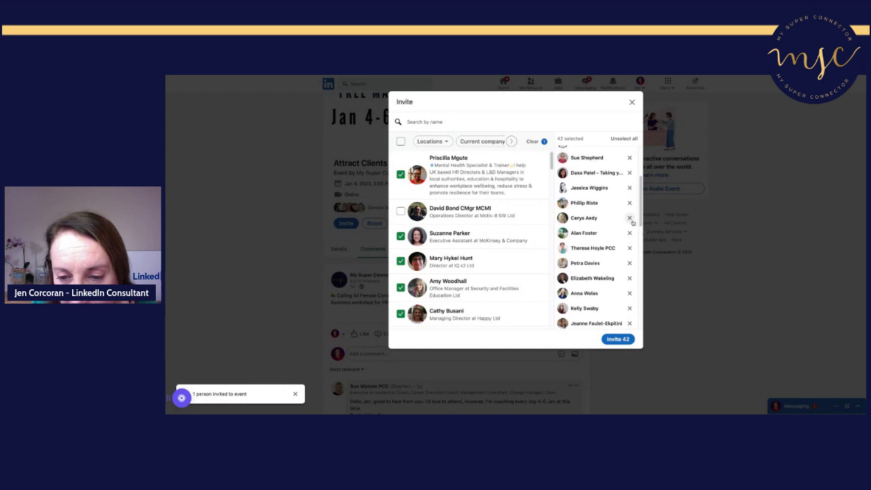
{"action": "left_click", "coordinate": [629, 233]}
{"action": "scroll", "coordinate": [640, 219], "scroll_direction": "up", "scroll_amount": 1}
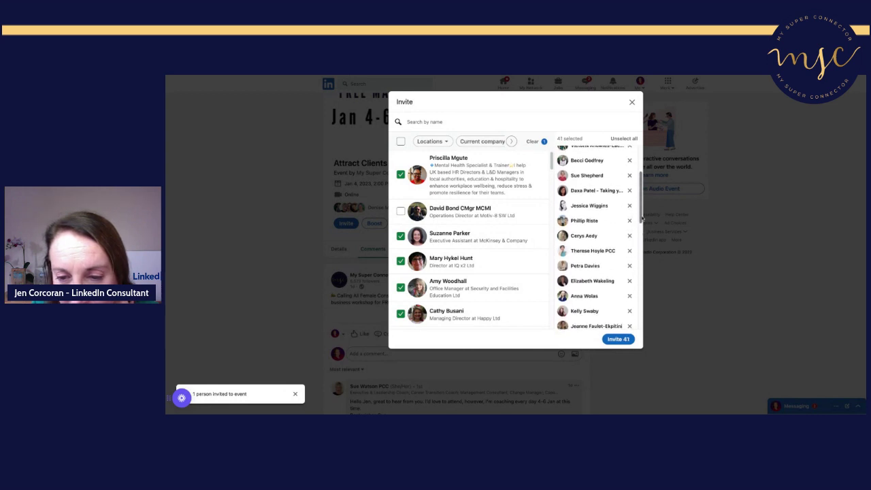
{"action": "left_click", "coordinate": [630, 220]}
{"action": "scroll", "coordinate": [641, 213], "scroll_direction": "up", "scroll_amount": 2}
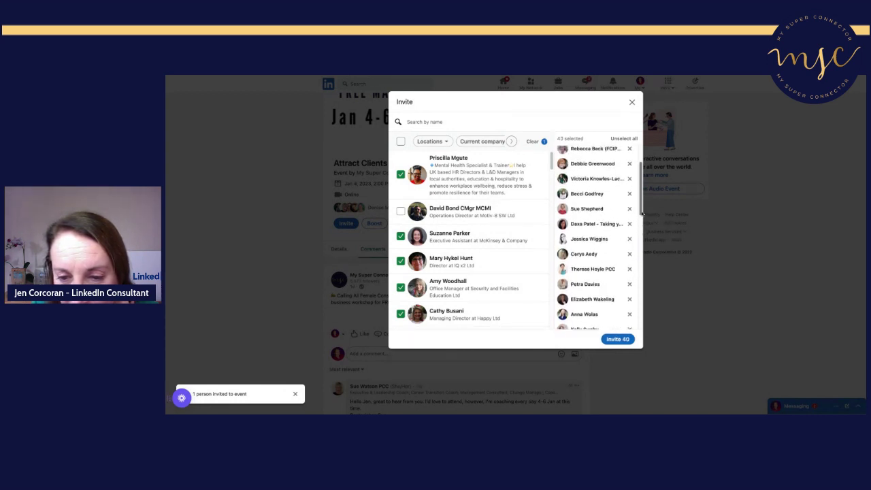
{"action": "scroll", "coordinate": [642, 214], "scroll_direction": "up", "scroll_amount": 1}
{"action": "scroll", "coordinate": [642, 211], "scroll_direction": "up", "scroll_amount": 1}
{"action": "scroll", "coordinate": [641, 204], "scroll_direction": "up", "scroll_amount": 1}
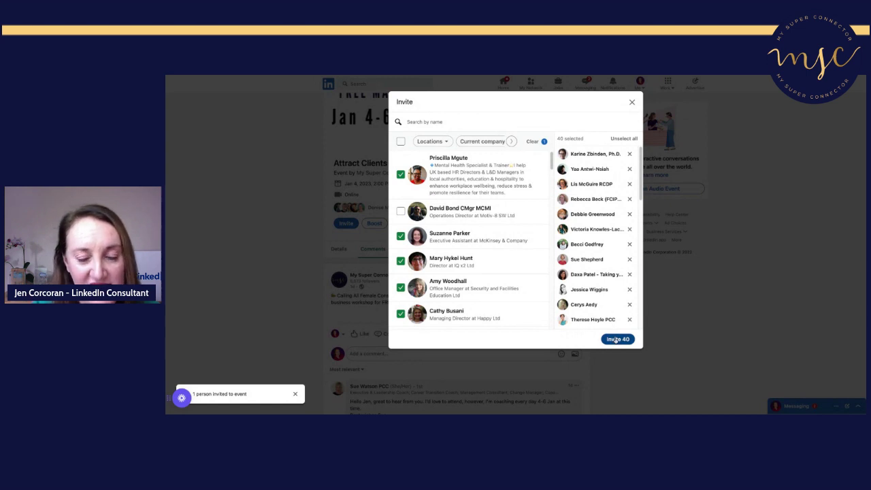
Send invitations to the 40 selected connections and dismiss a confirmation notification
{"action": "left_click", "coordinate": [616, 340]}
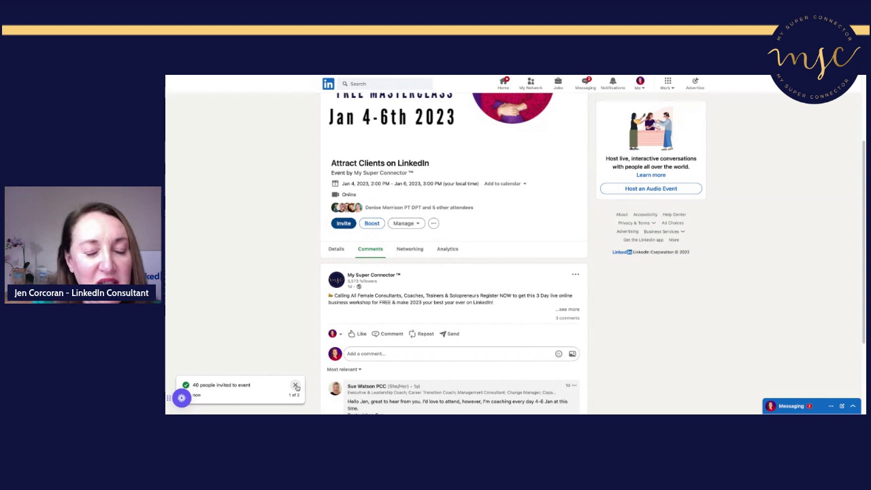
{"action": "left_click", "coordinate": [297, 387]}
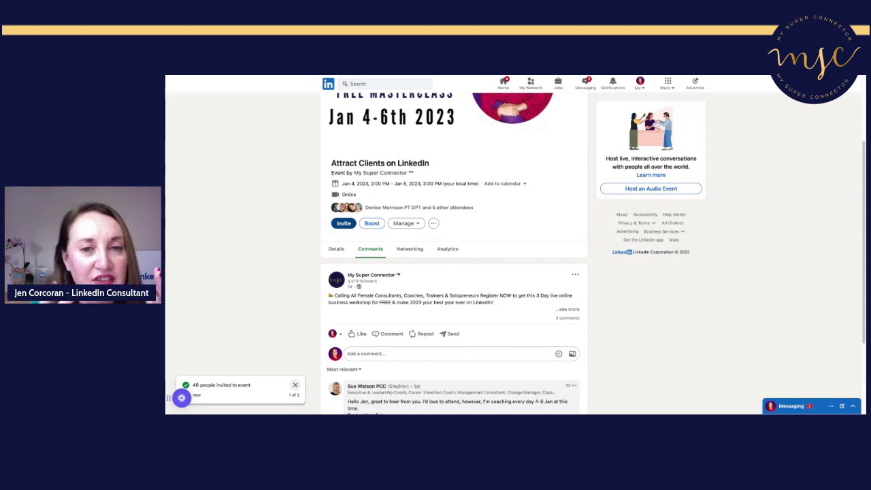